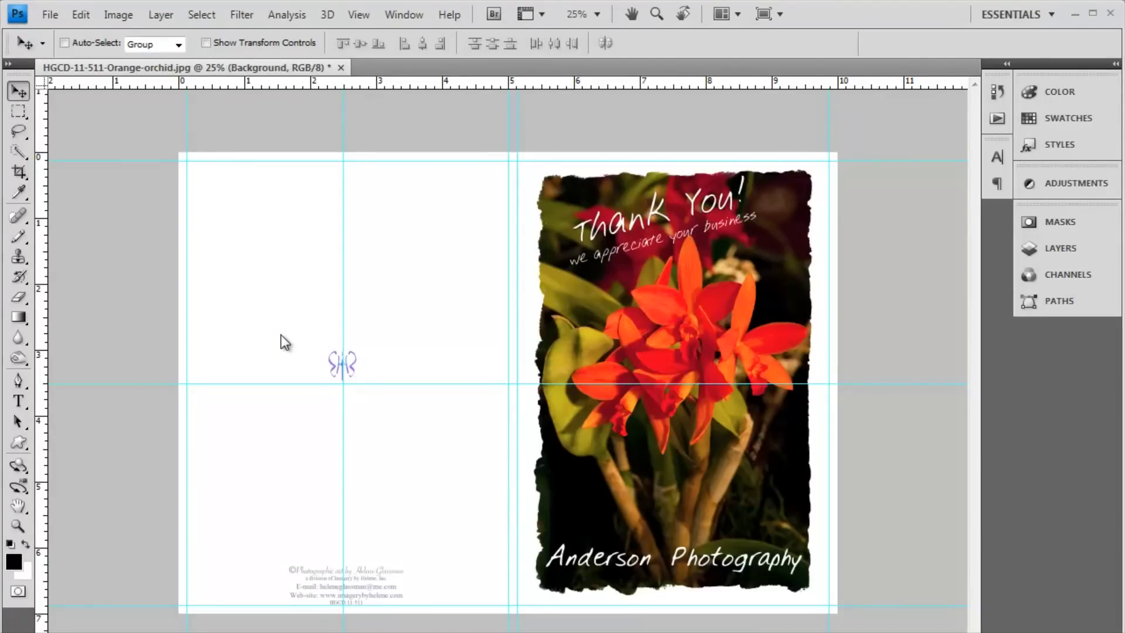
- Rotate the orchid card canvas 180° using Image Rotation
click(119, 15)
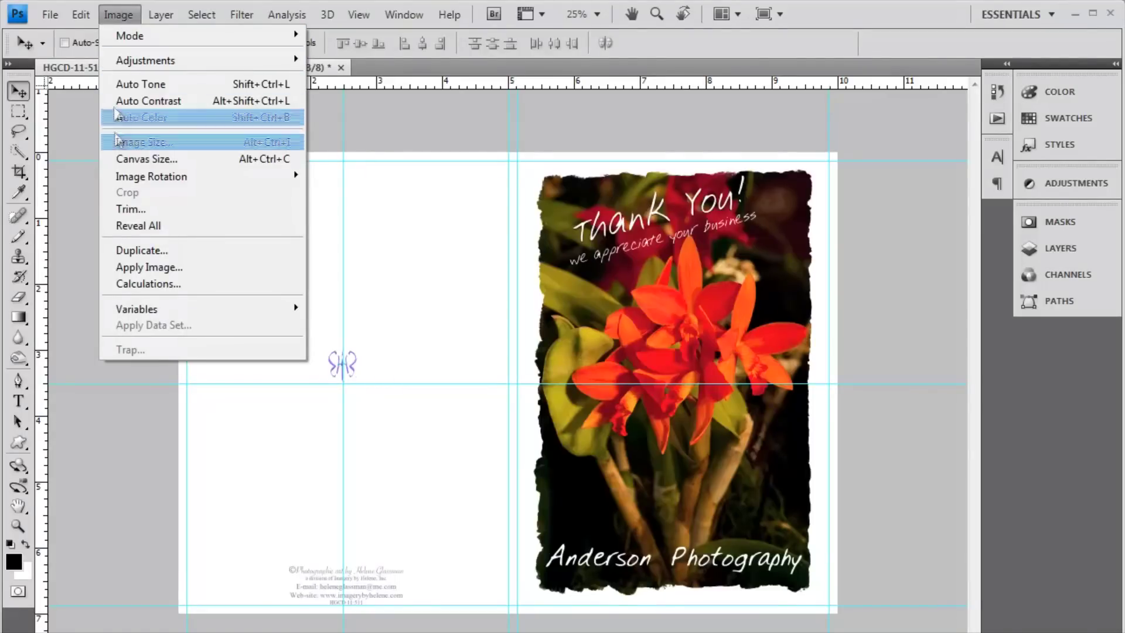
mouse_move(151, 175)
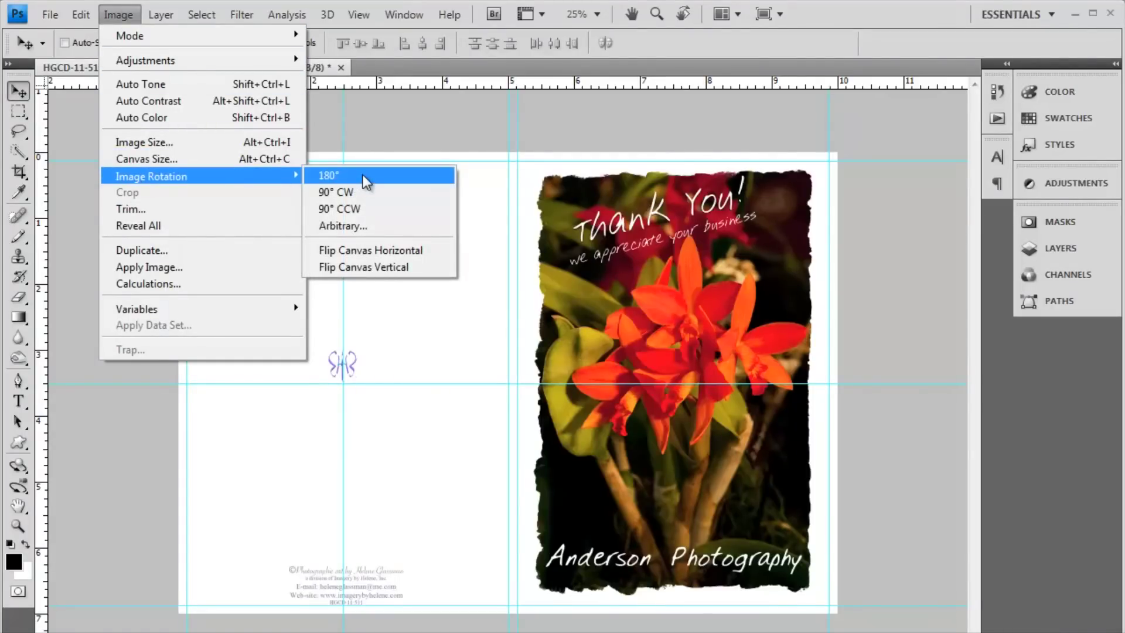
click(364, 175)
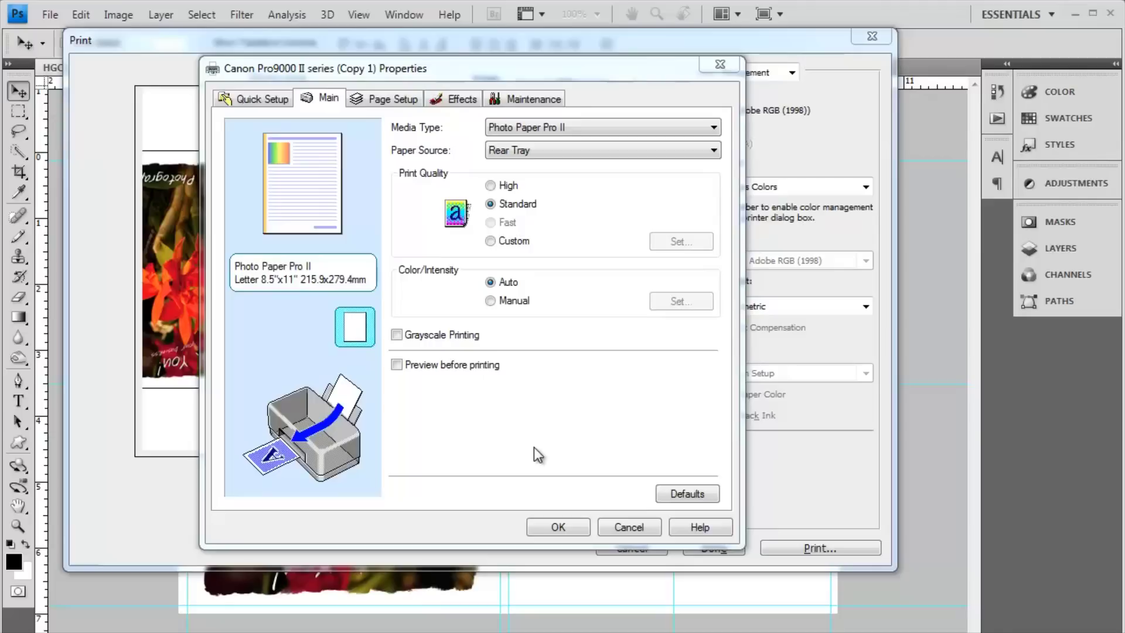
- Enable Rotate 180 degrees on the Canon Pro9000 II Page Setup tab
click(392, 100)
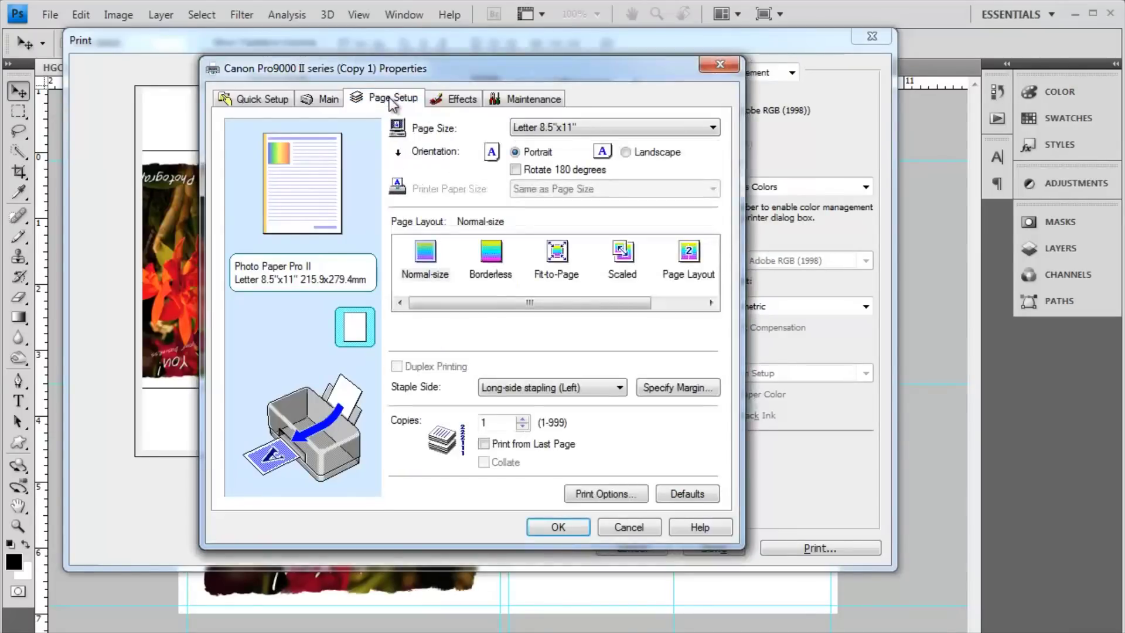
click(516, 171)
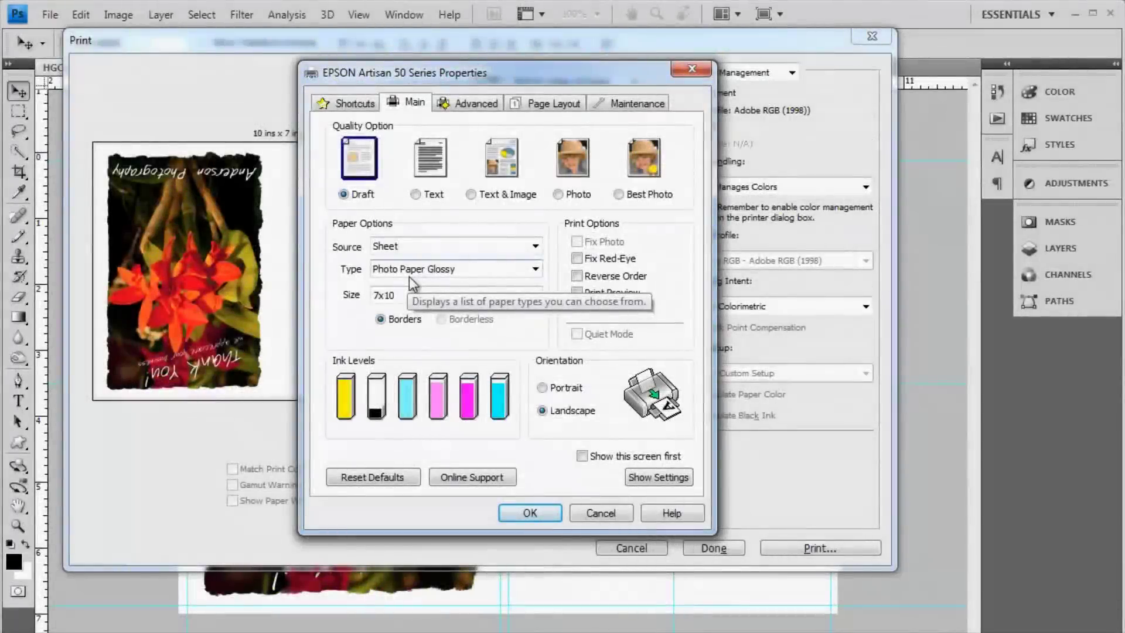
- Enable Rotate 180° under More Options on the Epson Artisan 50 Page Layout tab
click(538, 103)
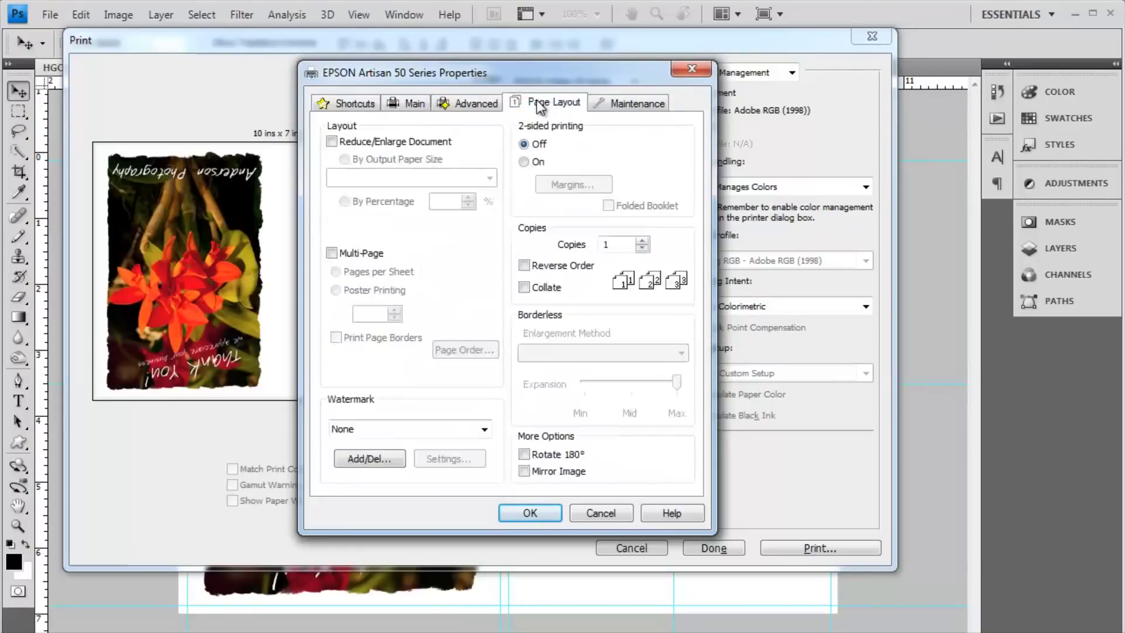
click(525, 456)
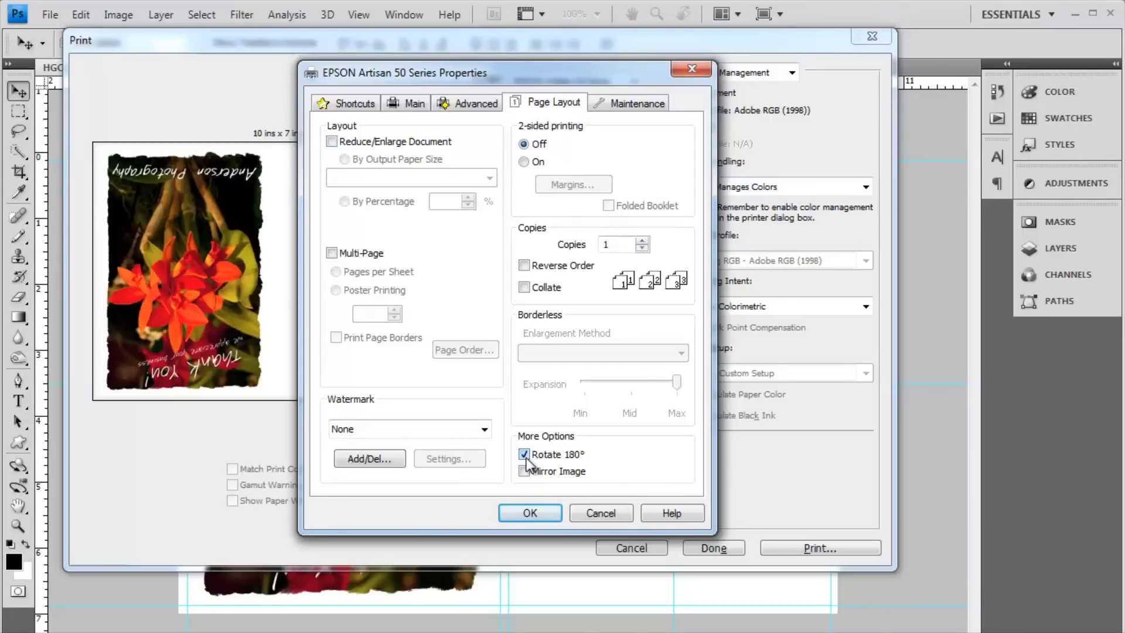